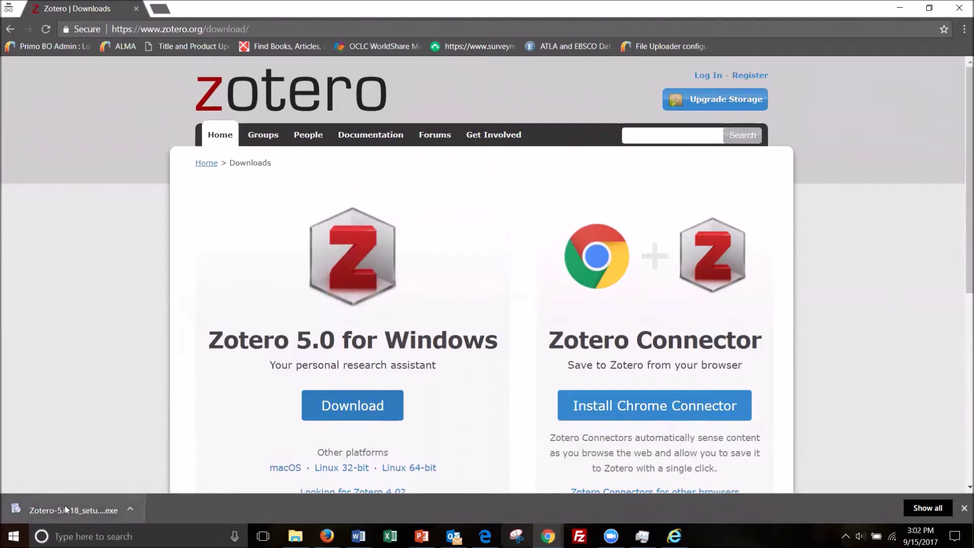
Step: Launch the downloaded Zotero 5.0.18 installer from Chrome's download shelf
left_click(65, 507)
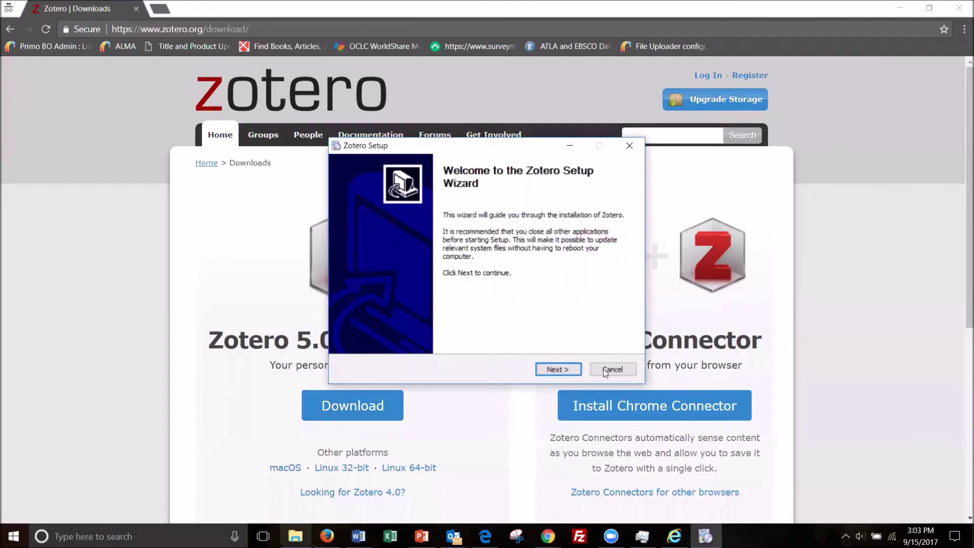
Step: Install Zotero with the Standard setup type into Program Files, launching it on finish
left_click(558, 370)
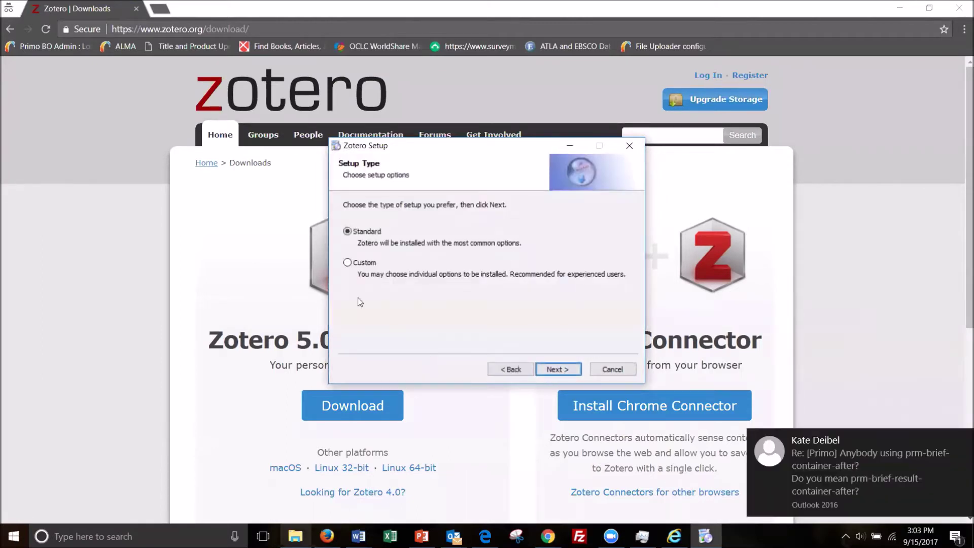
left_click(569, 370)
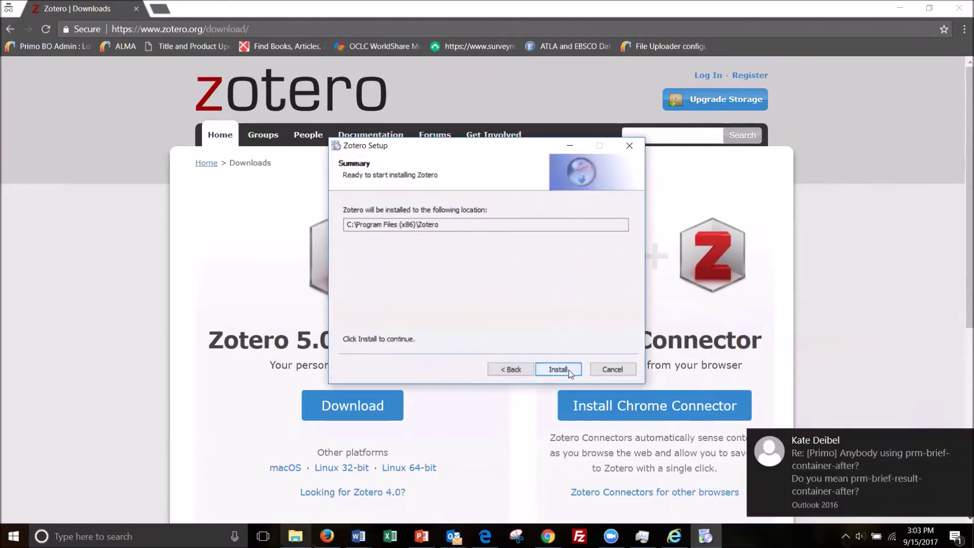
left_click(558, 369)
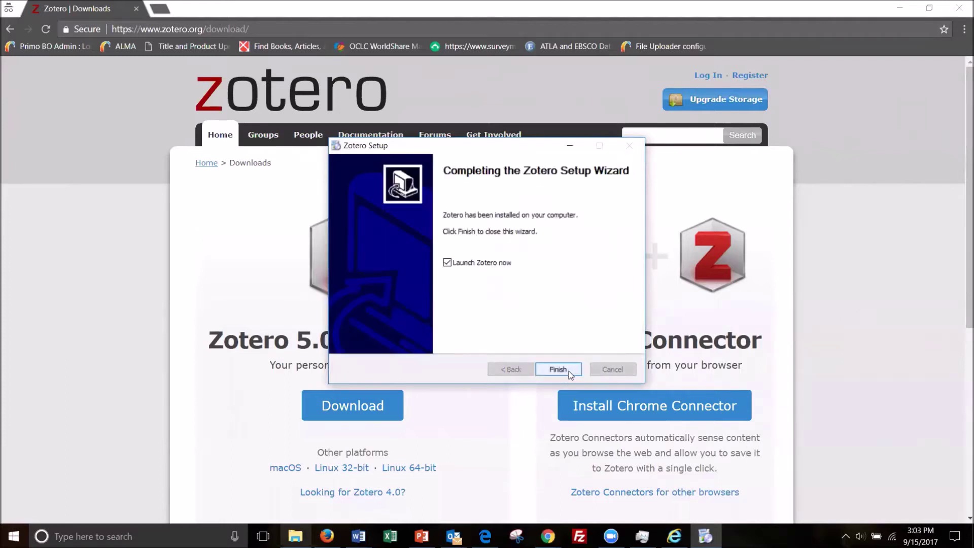
left_click(558, 369)
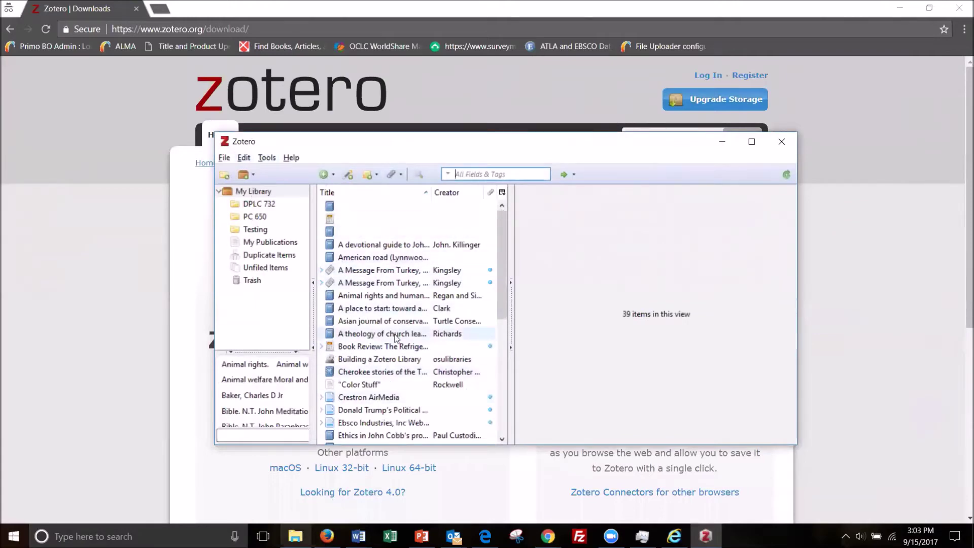
Step: Find Zotero via Windows search and bring its My Library window with 39 items forward
scroll(395, 336, "down", 7)
scroll(398, 338, "up", 7)
key("super+s")
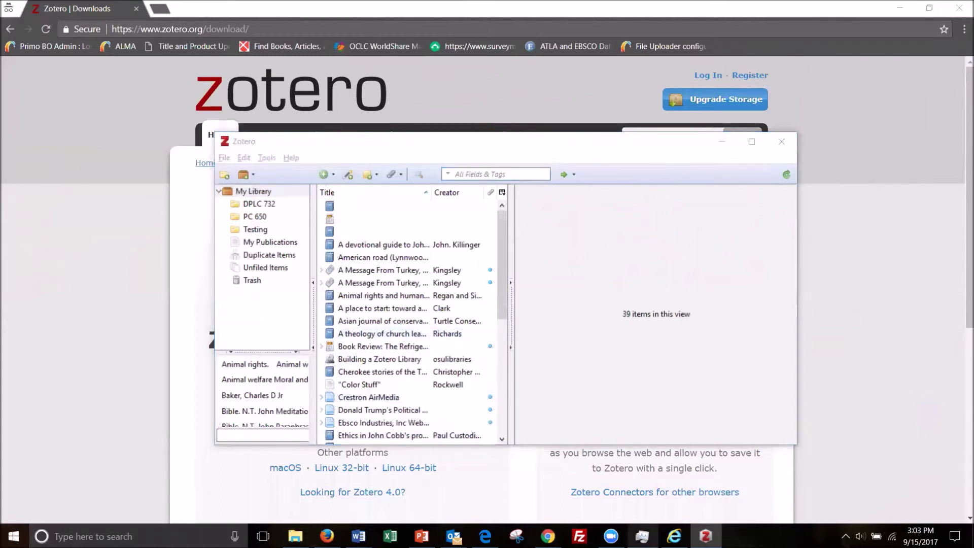
type("zot")
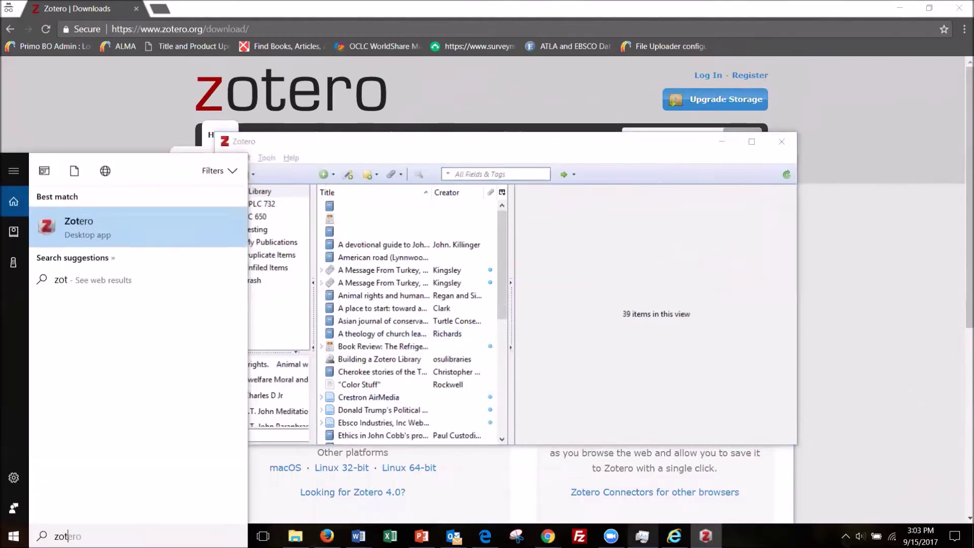
type("ero")
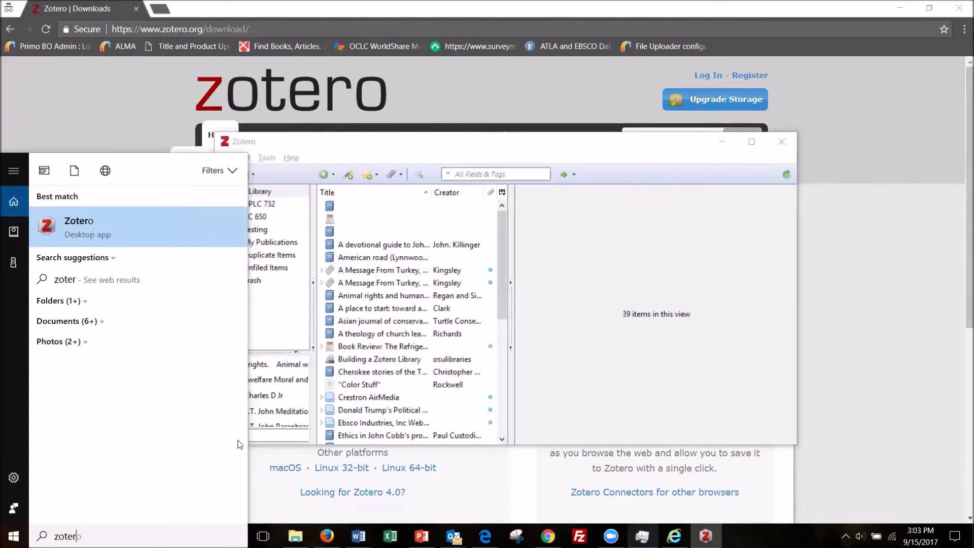
left_click(398, 152)
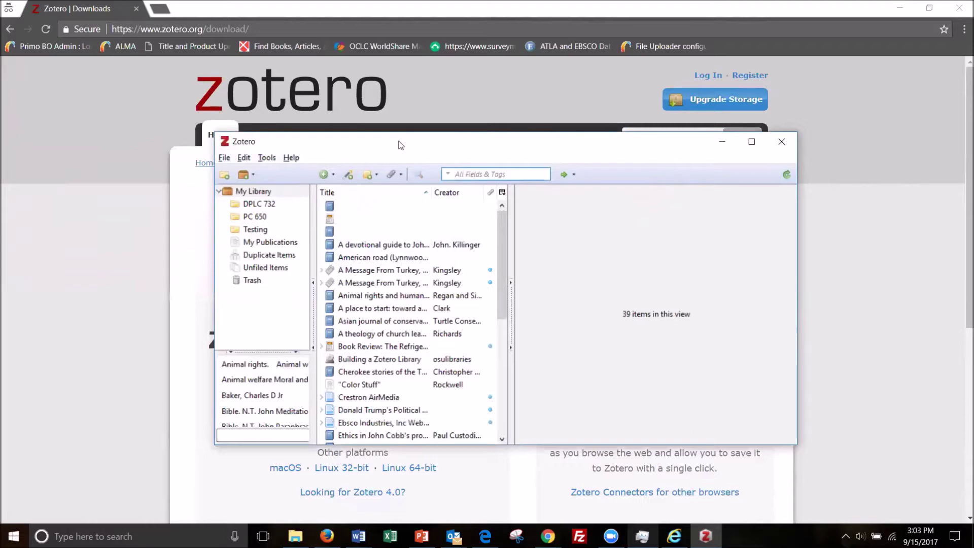
left_click(246, 158)
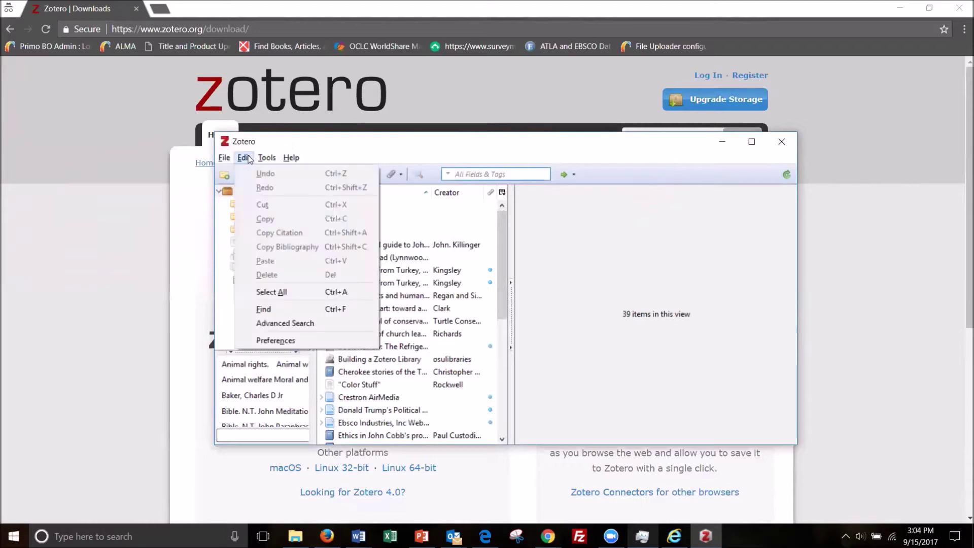
left_click(293, 342)
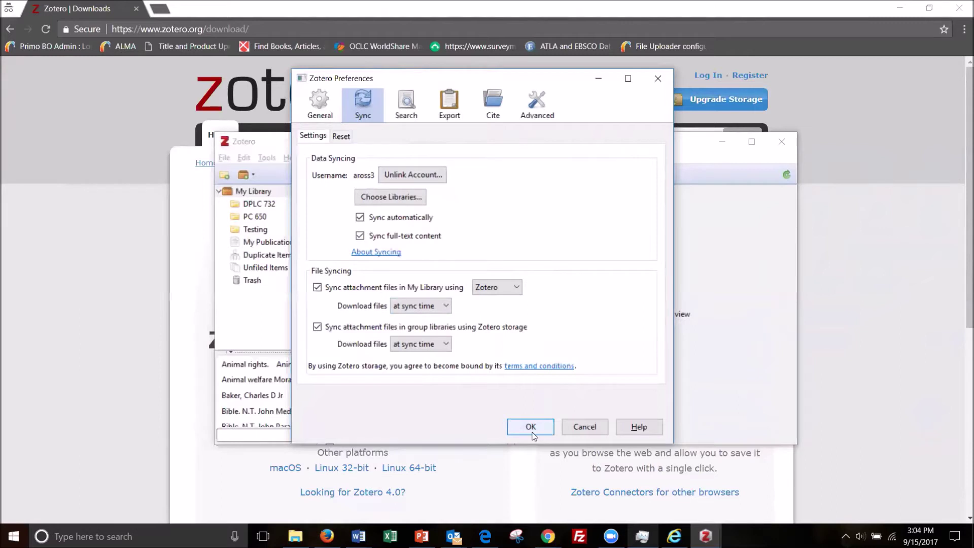
left_click(530, 427)
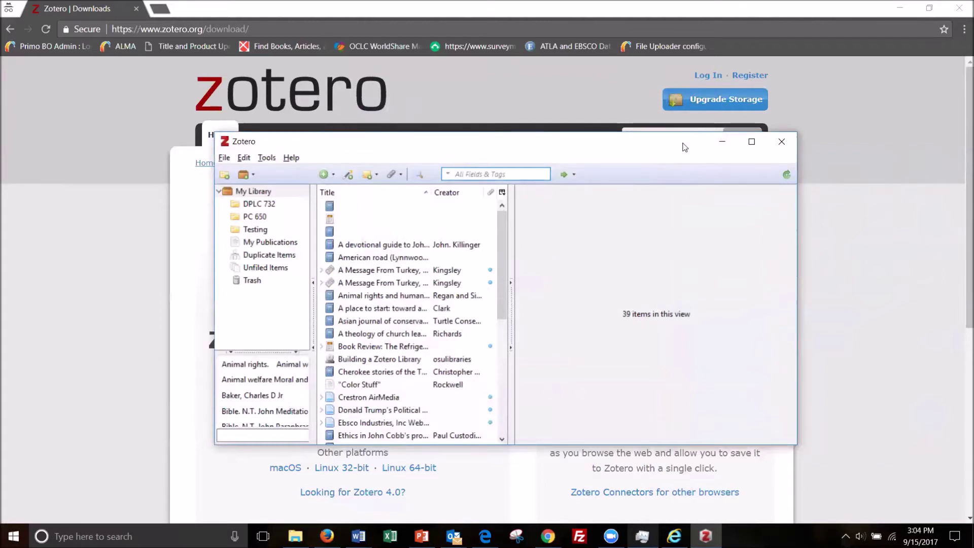
left_click_drag(684, 147, 659, 89)
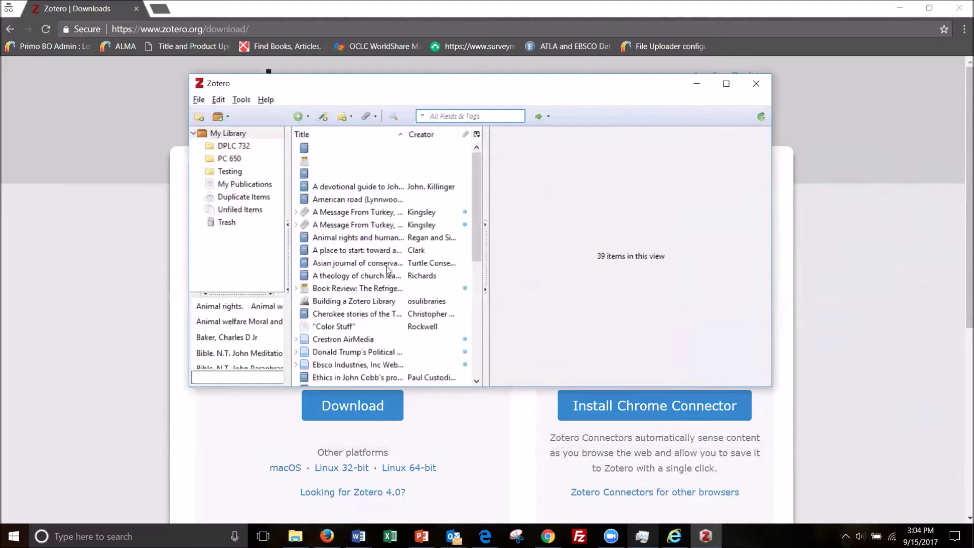
Step: Bring Chrome's zotero.org Downloads page back in front of the Zotero window
left_click(829, 15)
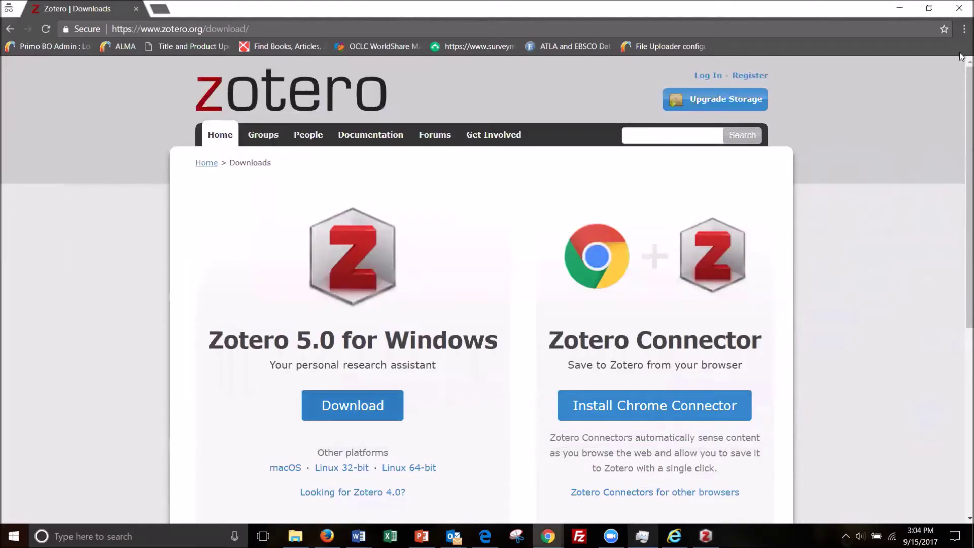
left_click(963, 30)
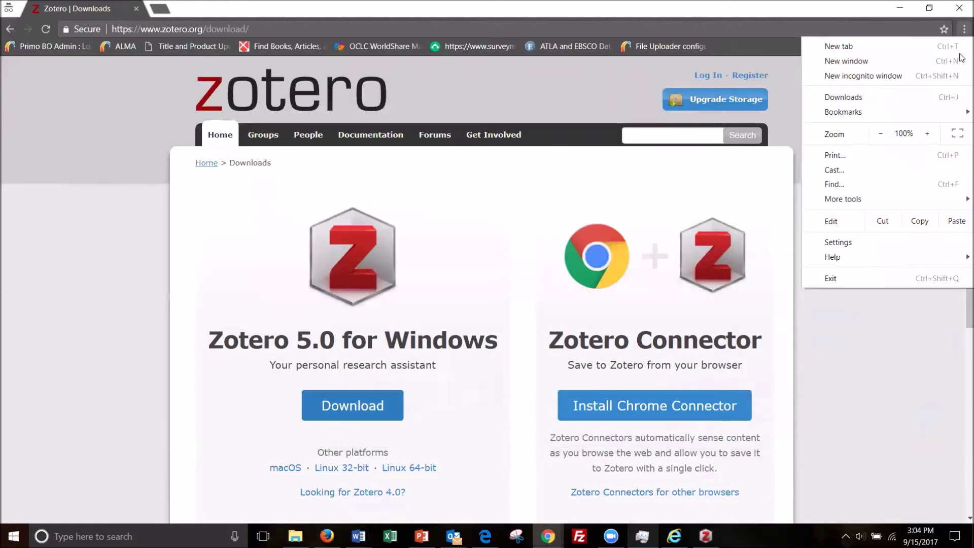
left_click(855, 413)
scroll(856, 413, "down", 3)
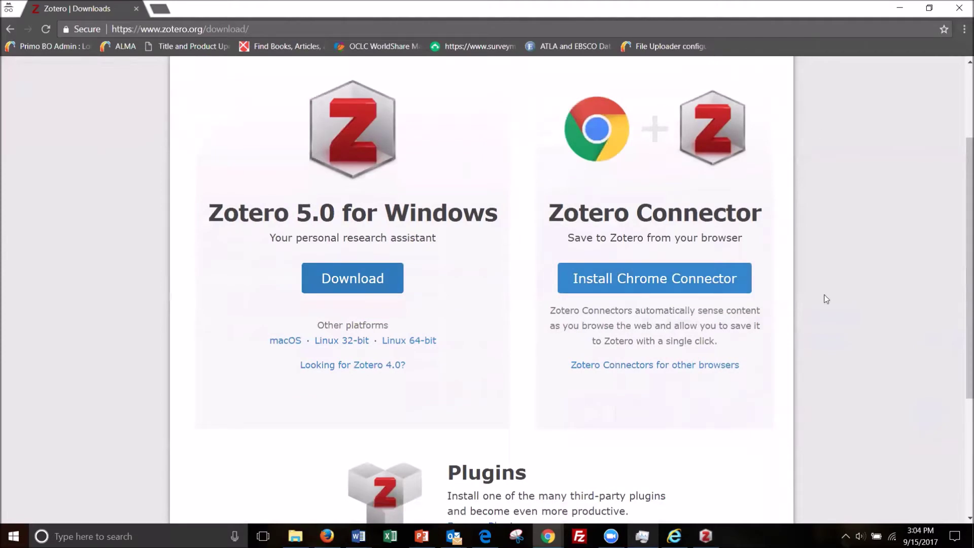
scroll(899, 253, "up", 3)
left_click(964, 29)
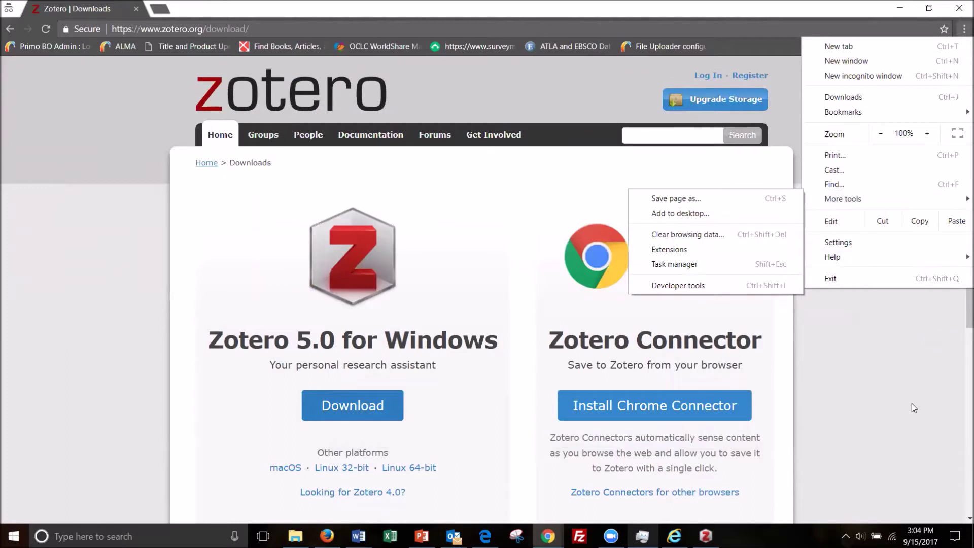
left_click(912, 387)
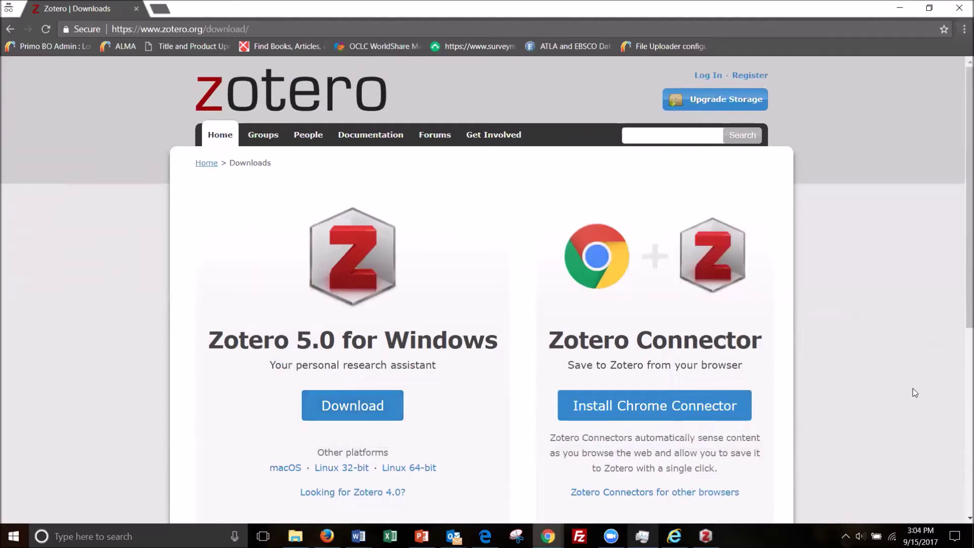
Step: Add the Zotero Connector extension to Chrome and dismiss the connector-added notice
left_click(632, 406)
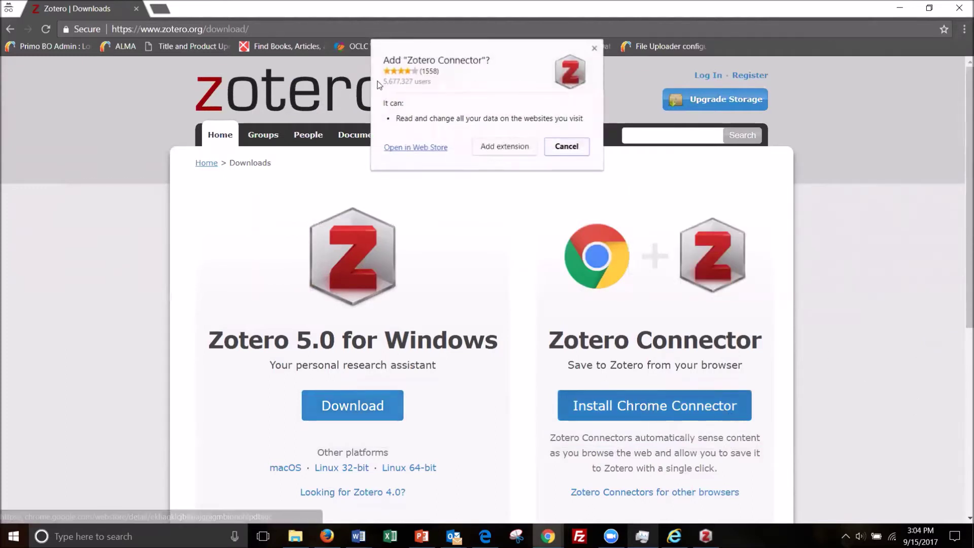
left_click(503, 147)
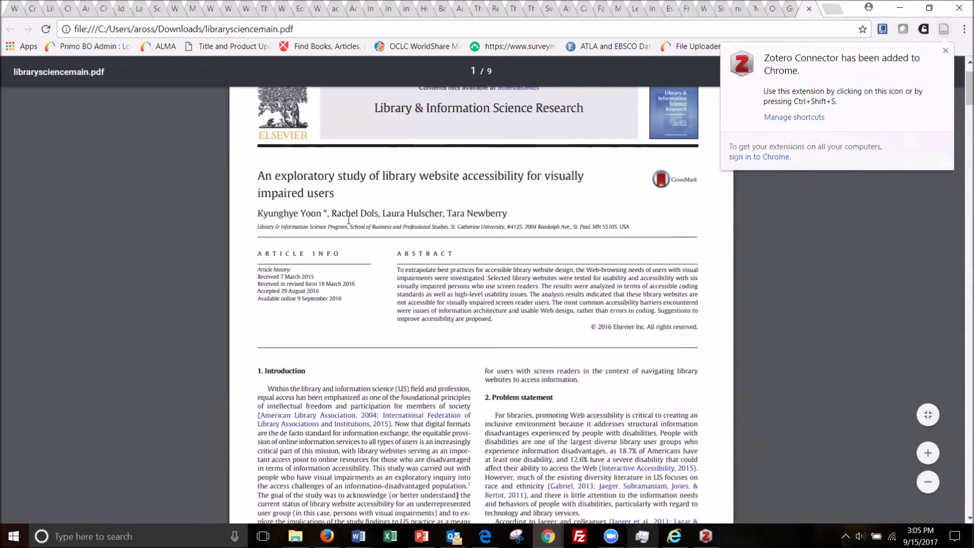
scroll(597, 108, "up", 1)
scroll(597, 108, "down", 3)
scroll(597, 108, "up", 3)
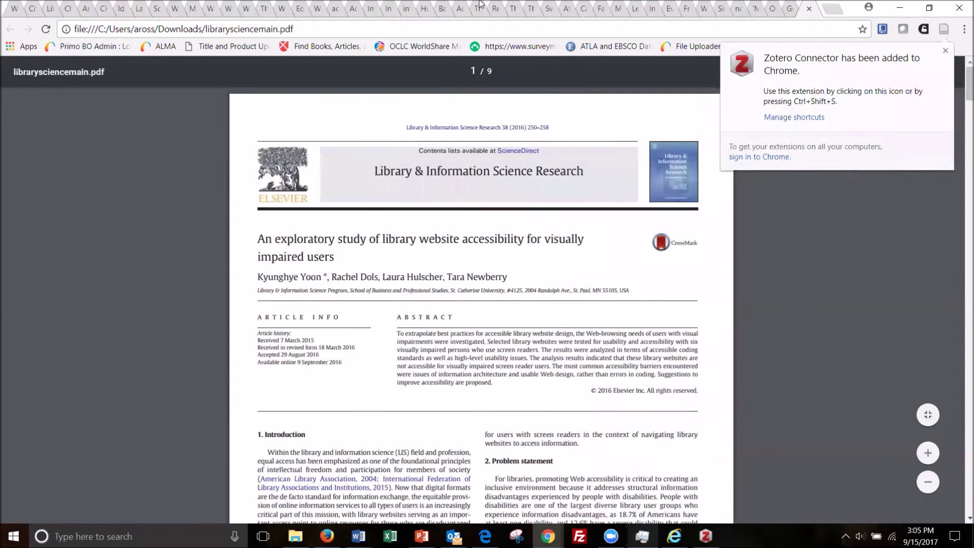
left_click(262, 31)
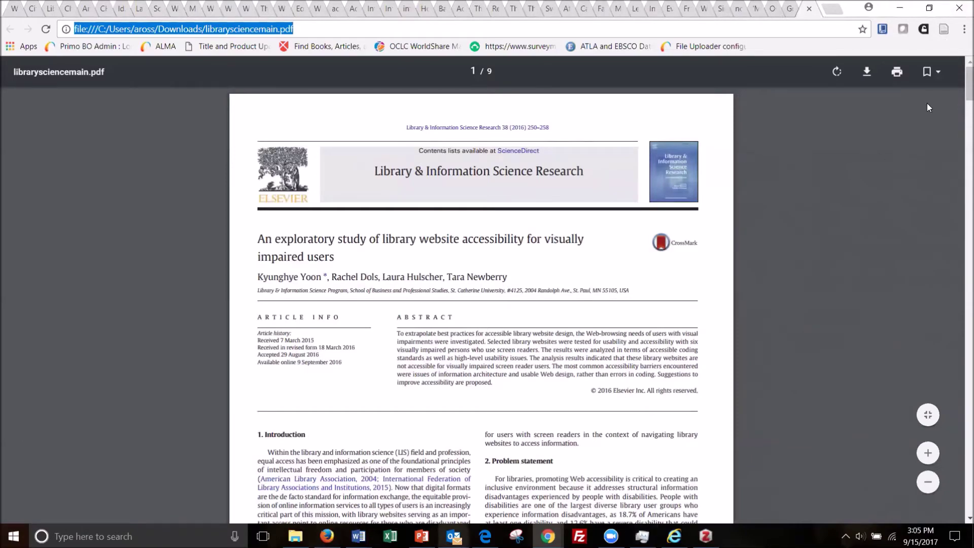
scroll(926, 103, "down", 8)
scroll(918, 94, "up", 8)
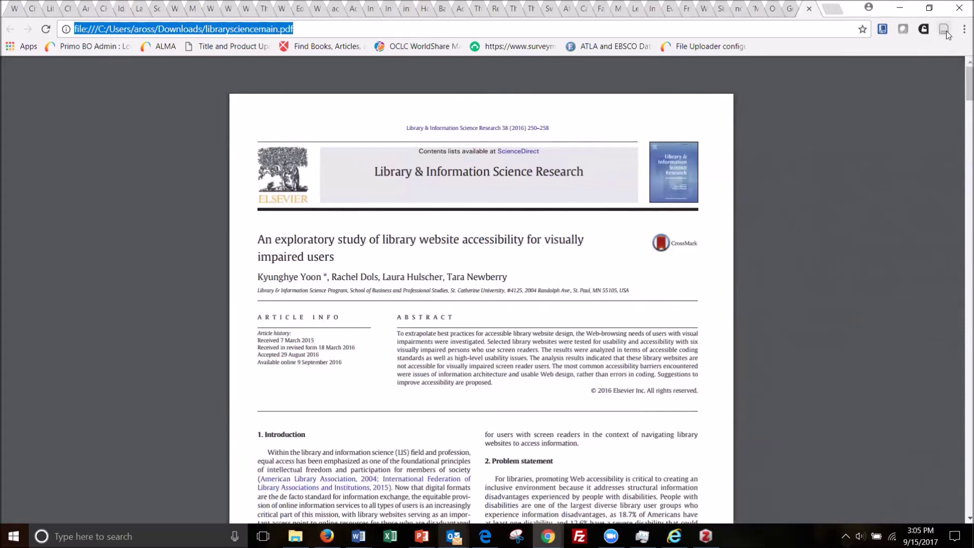
right_click(945, 30)
Step: Authorize the Chrome Zotero Connector with zotero.org using the default private-key permissions
left_click(906, 65)
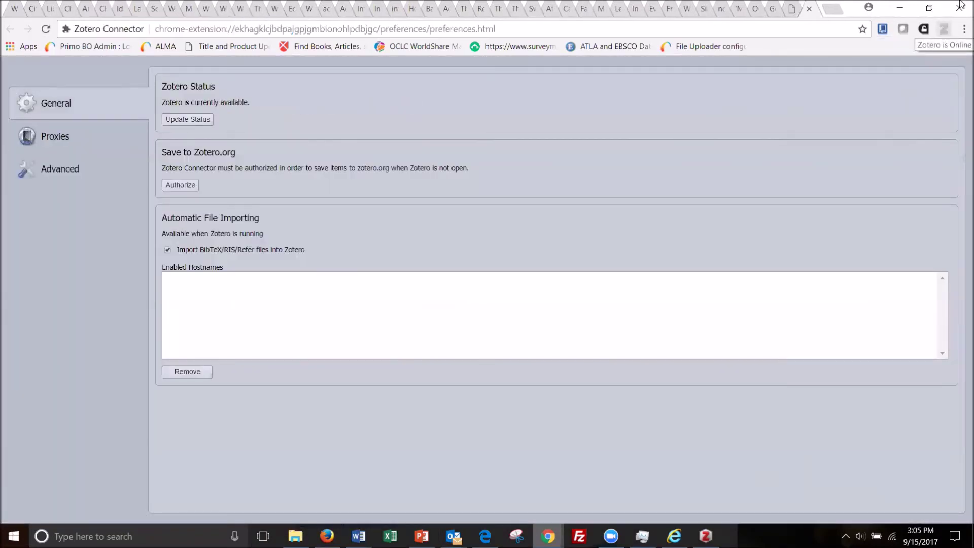
left_click(197, 120)
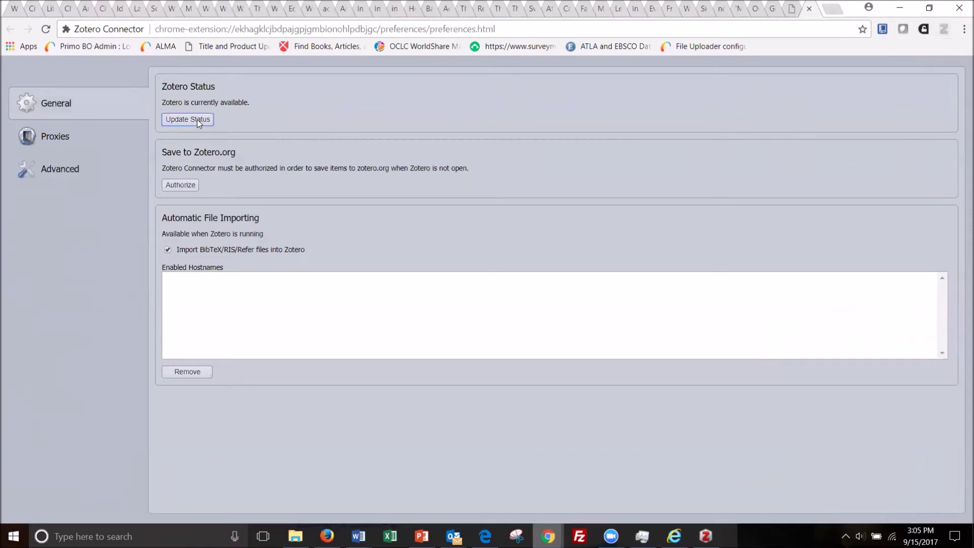
left_click(181, 186)
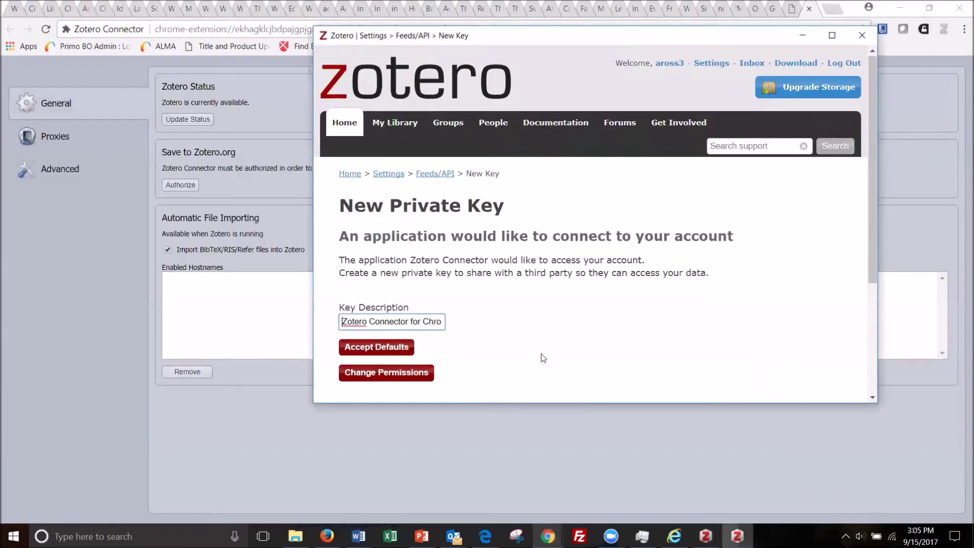
scroll(541, 350, "down", 4)
scroll(400, 168, "up", 3)
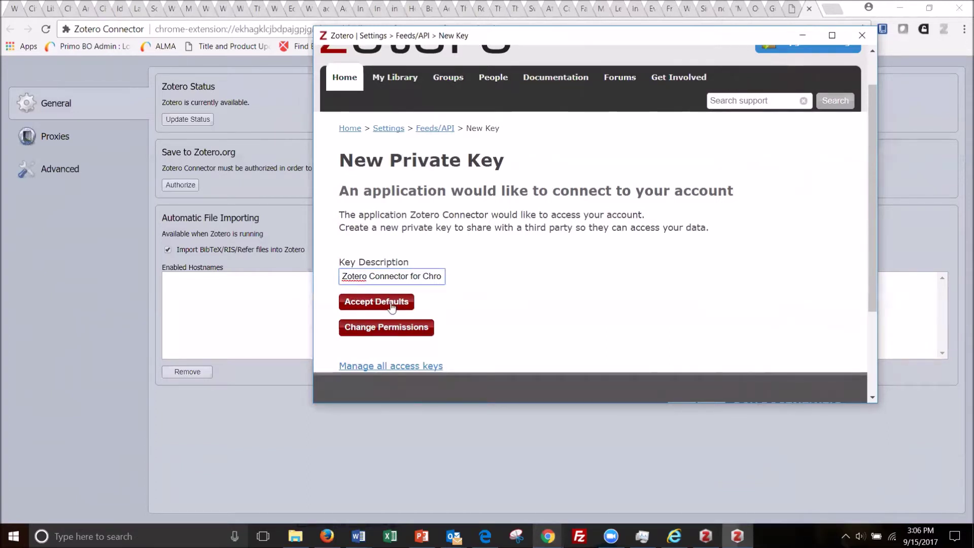
left_click(359, 300)
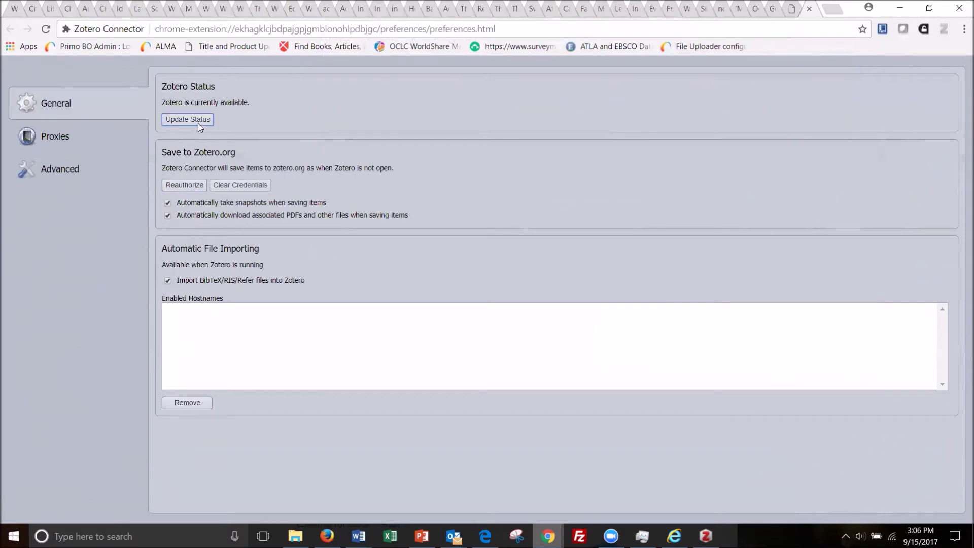
left_click_drag(256, 103, 160, 106)
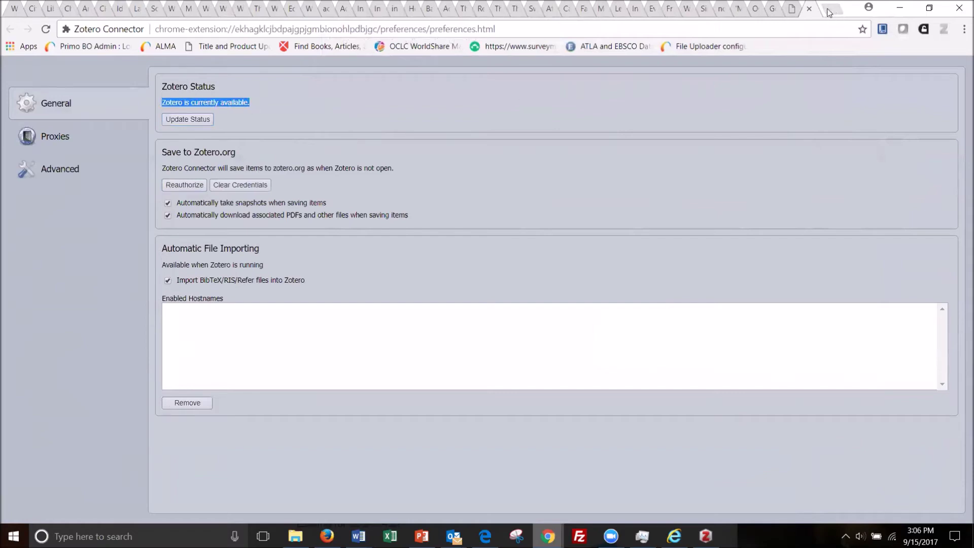
Step: Close the connector preferences tab and download the Firefox connector from the Downloads page
left_click(809, 10)
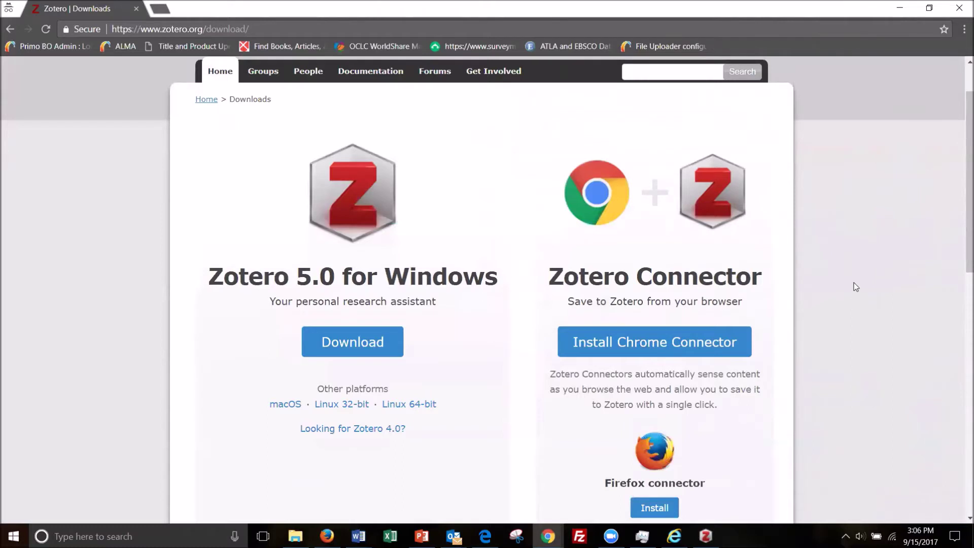
scroll(853, 281, "down", 2)
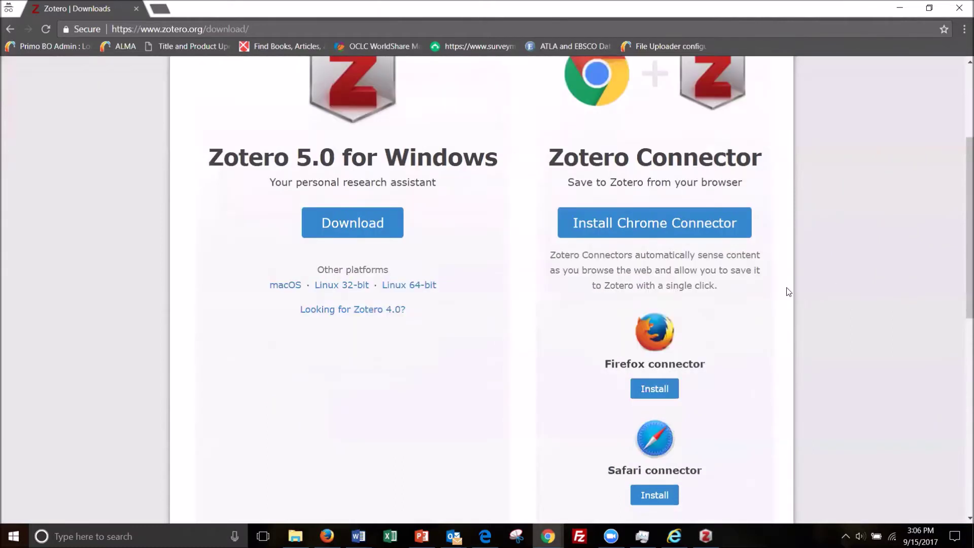
scroll(800, 301, "down", 1)
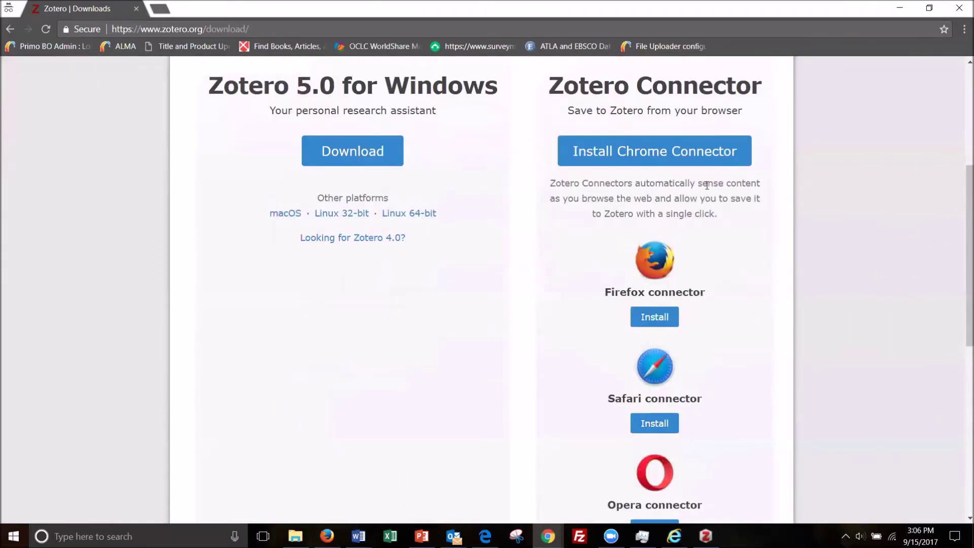
left_click(658, 317)
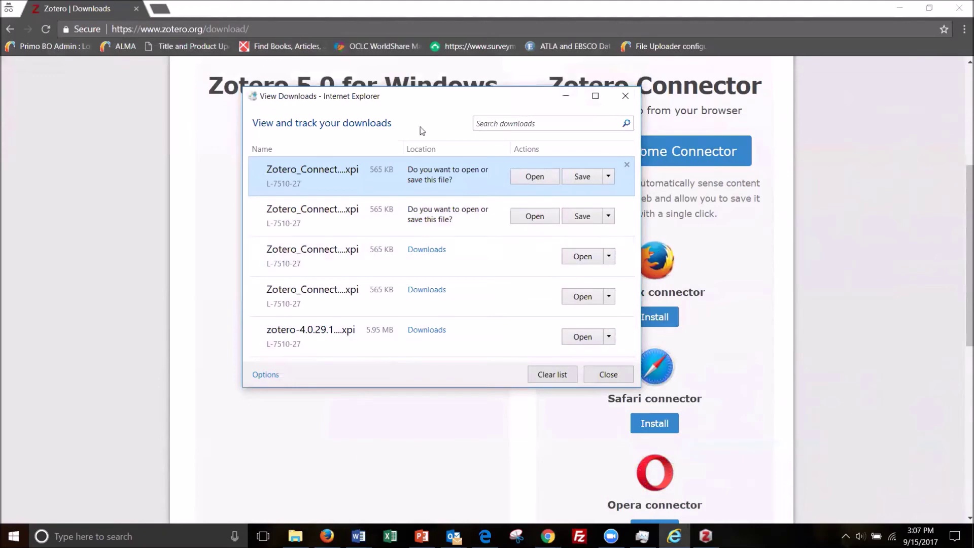
left_click(627, 96)
Step: Copy the zotero.org downloads page address and switch to Firefox
scroll(626, 216, "up", 4)
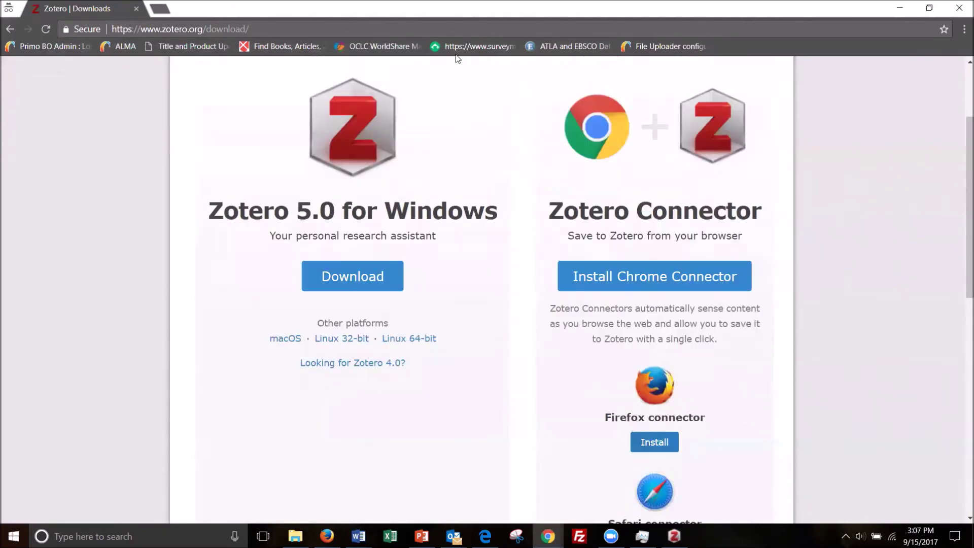
left_click(447, 28)
right_click(447, 29)
left_click(515, 75)
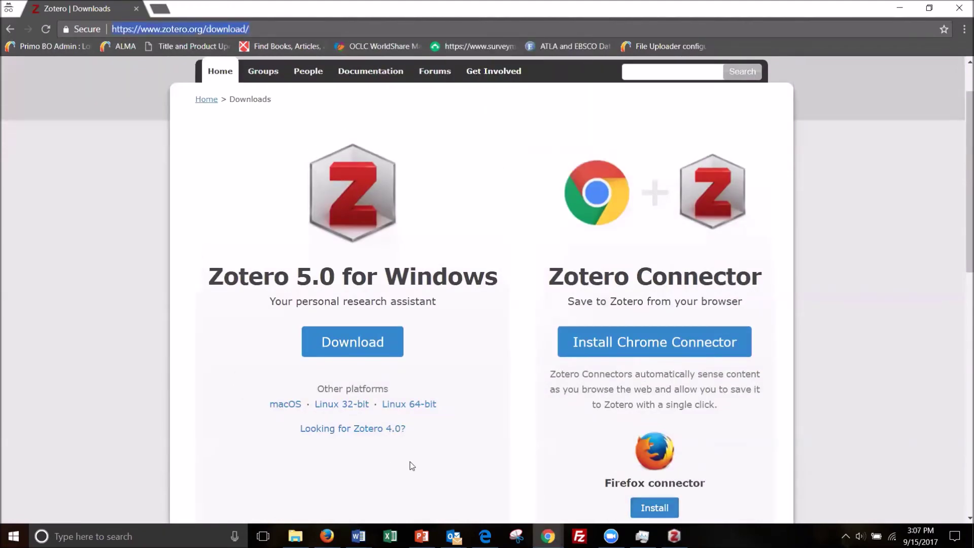
left_click(327, 536)
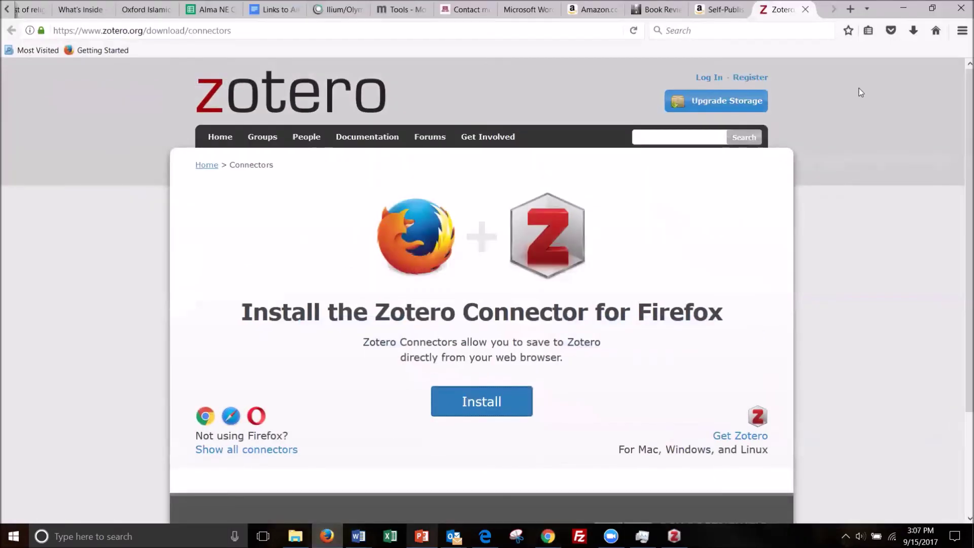
Step: Load zotero.org/download in Firefox and scroll to the Install Firefox Connector button
left_click(532, 34)
right_click(531, 33)
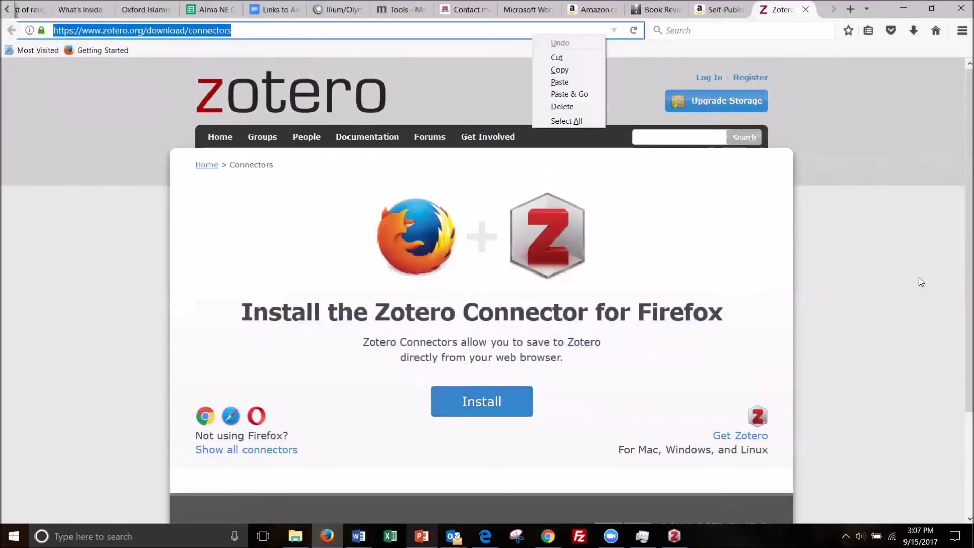
right_click(309, 31)
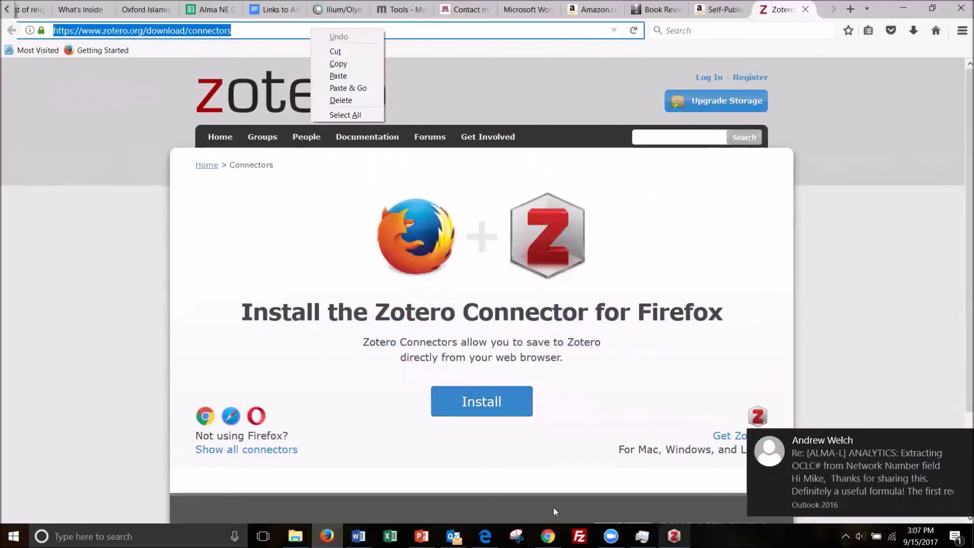
left_click(340, 93)
scroll(145, 275, "down", 1)
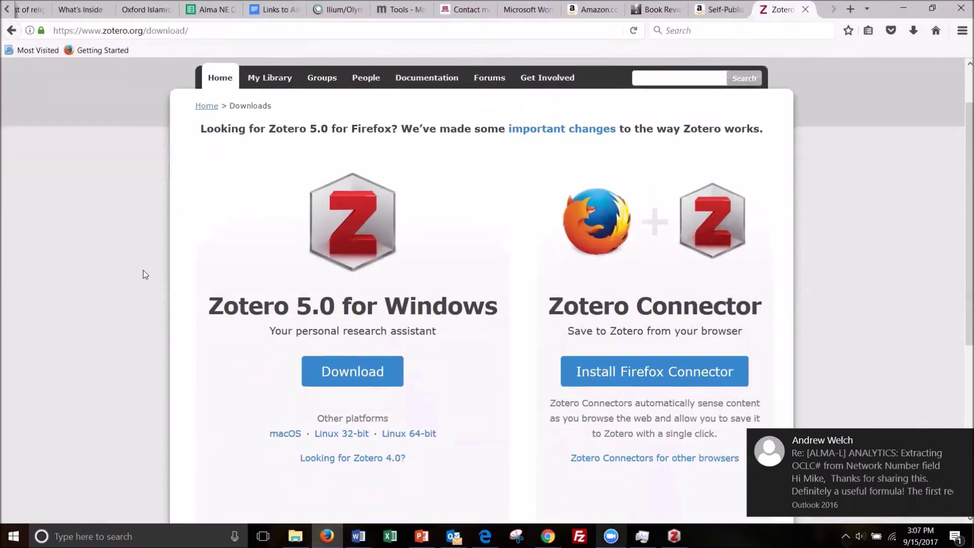
scroll(145, 274, "down", 2)
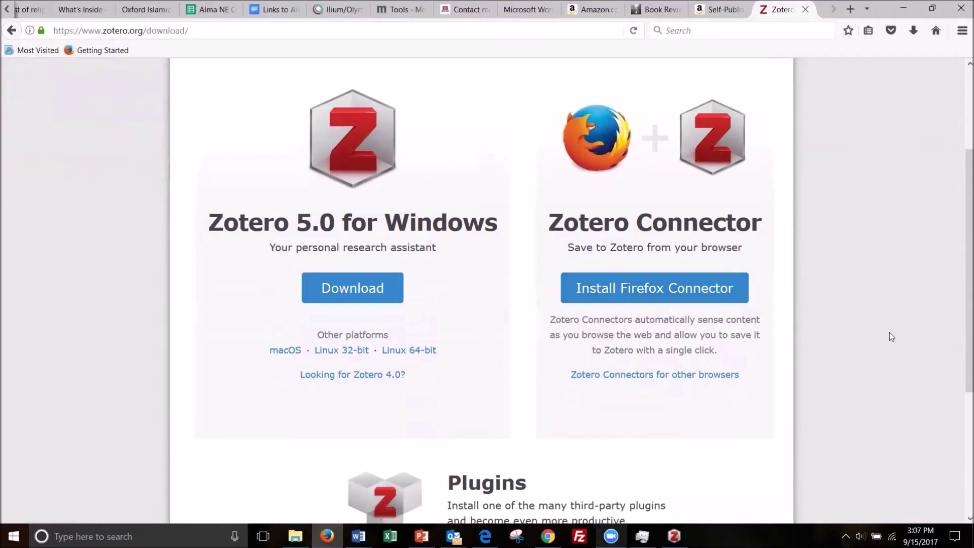
scroll(882, 339, "up", 2)
scroll(865, 344, "down", 3)
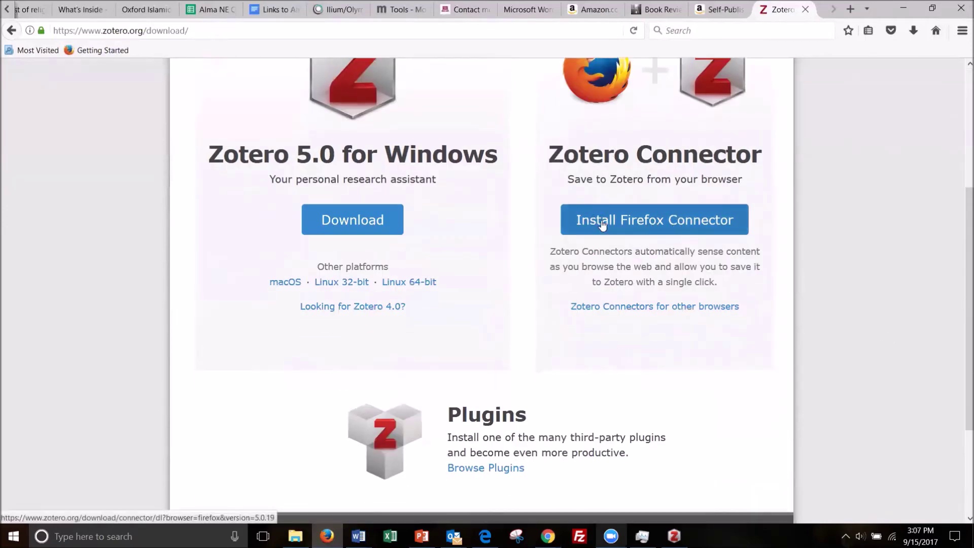
Step: Install the Zotero Connector add-on in Firefox, allowing and confirming its permission prompts
left_click(652, 226)
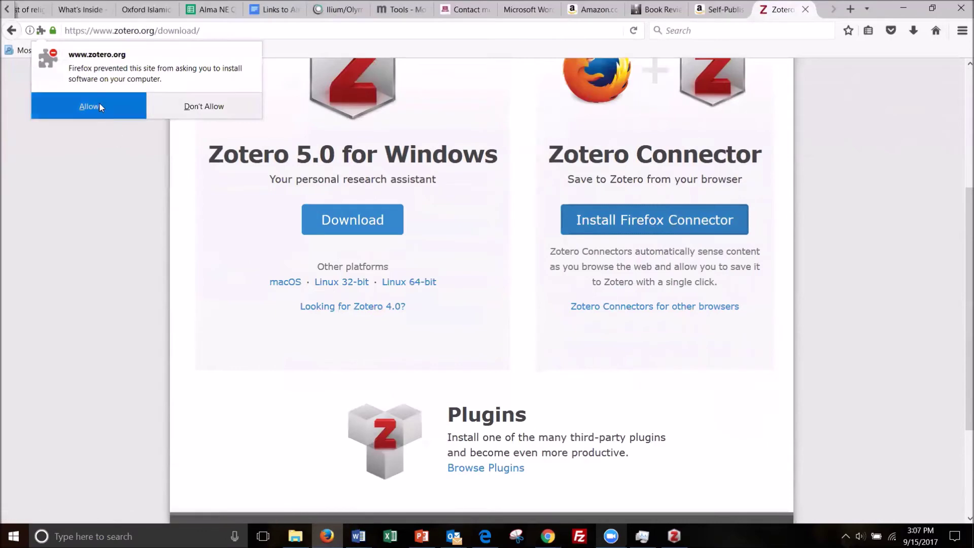
left_click(102, 117)
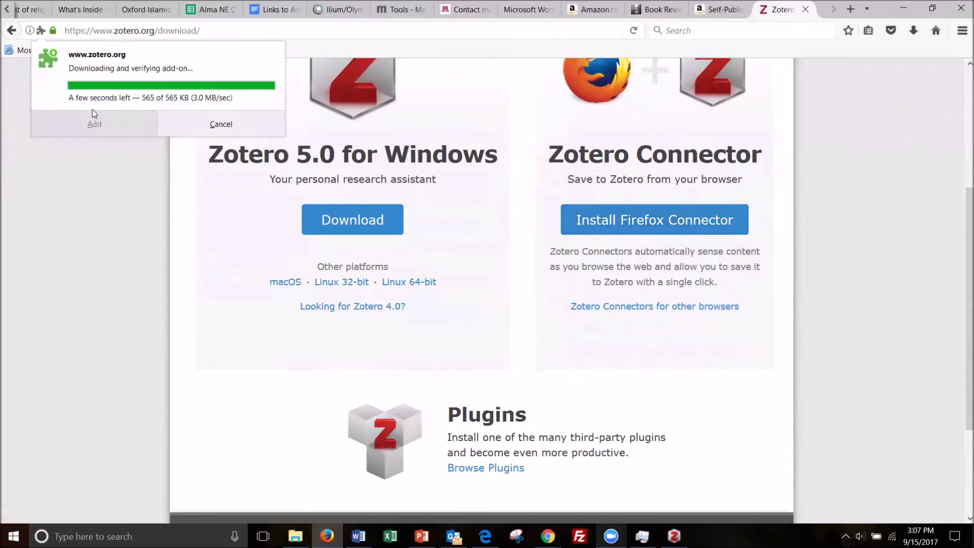
left_click(94, 134)
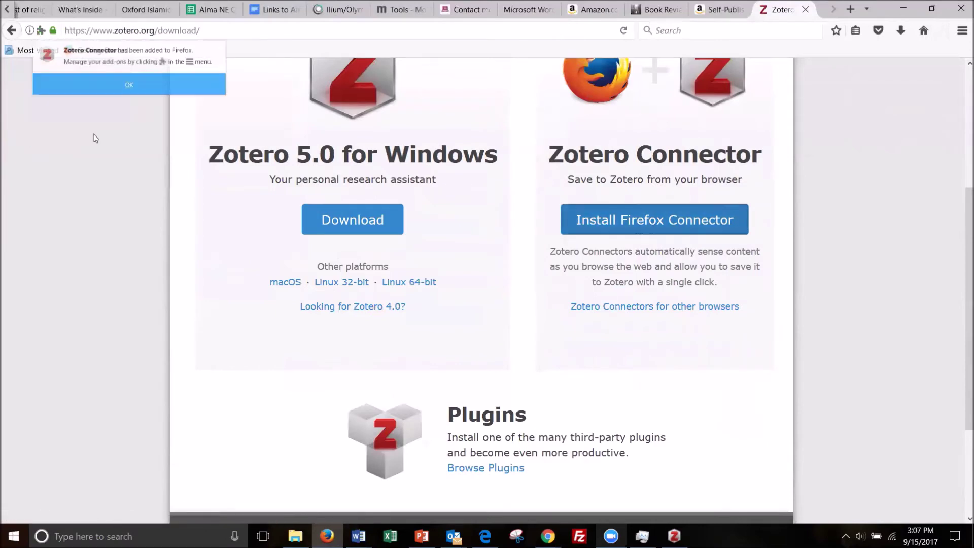
left_click(107, 96)
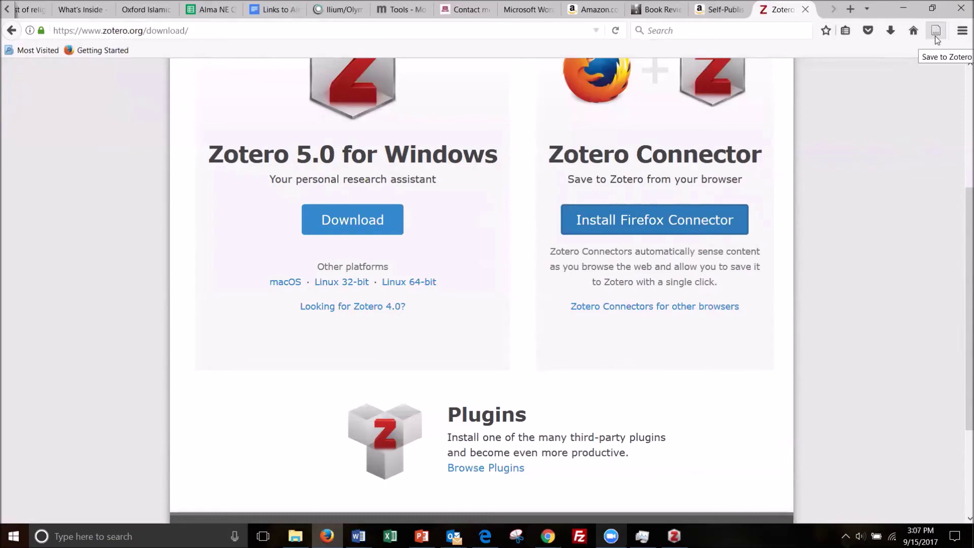
left_click(961, 32)
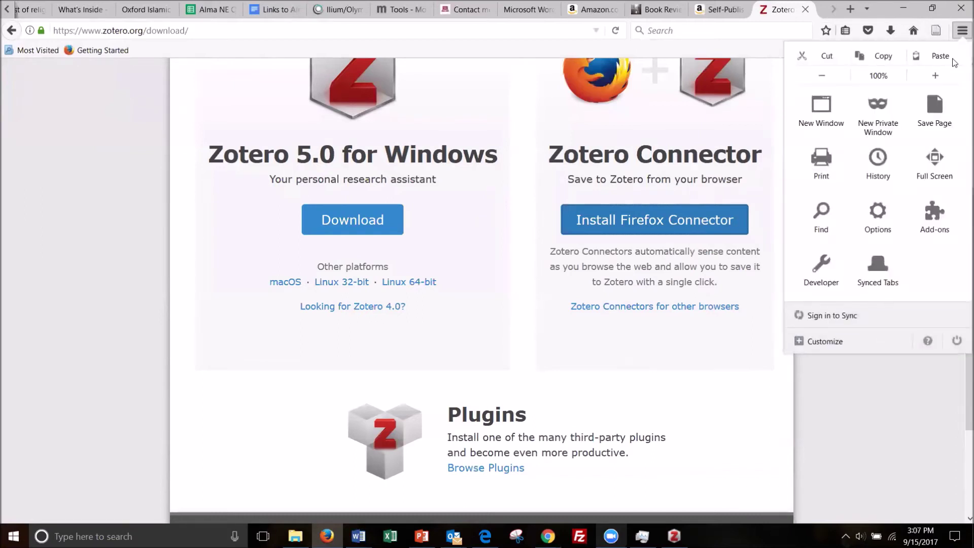
Step: Authorize the Firefox Zotero Connector from Add-ons, accepting the default private-key permissions
left_click(935, 218)
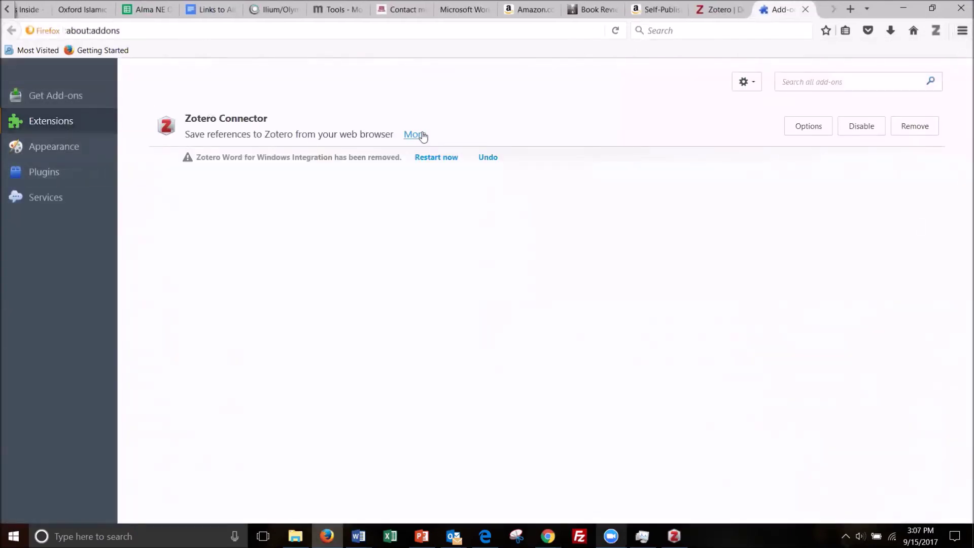
left_click(808, 126)
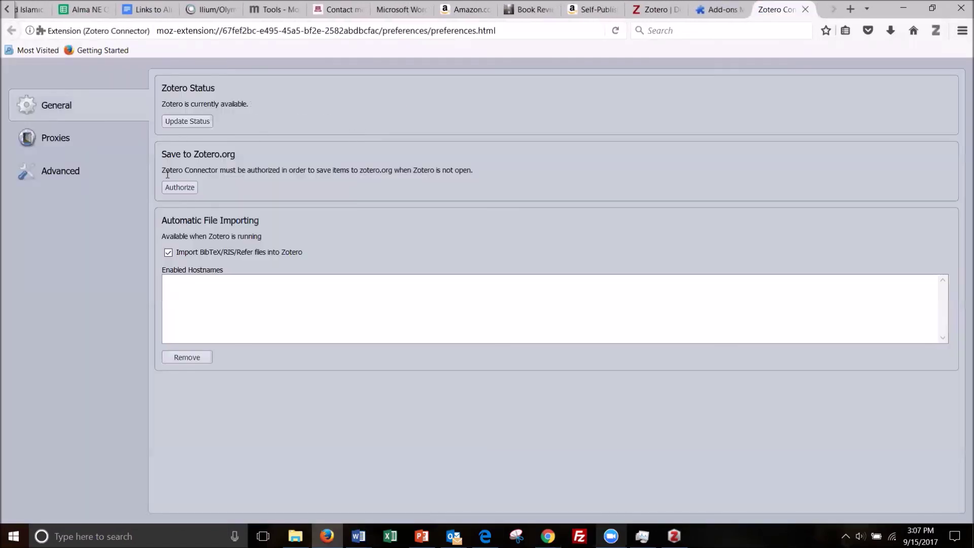
left_click(173, 188)
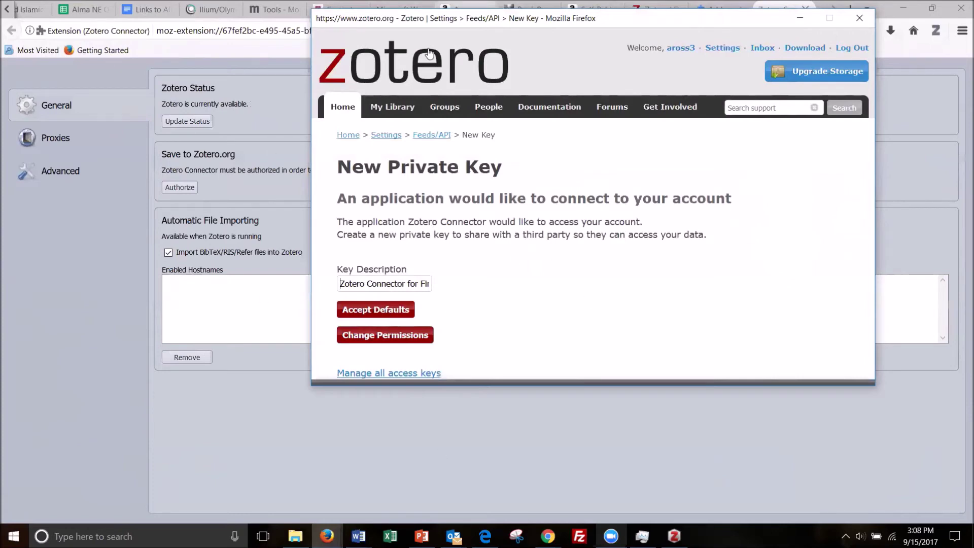
left_click(369, 311)
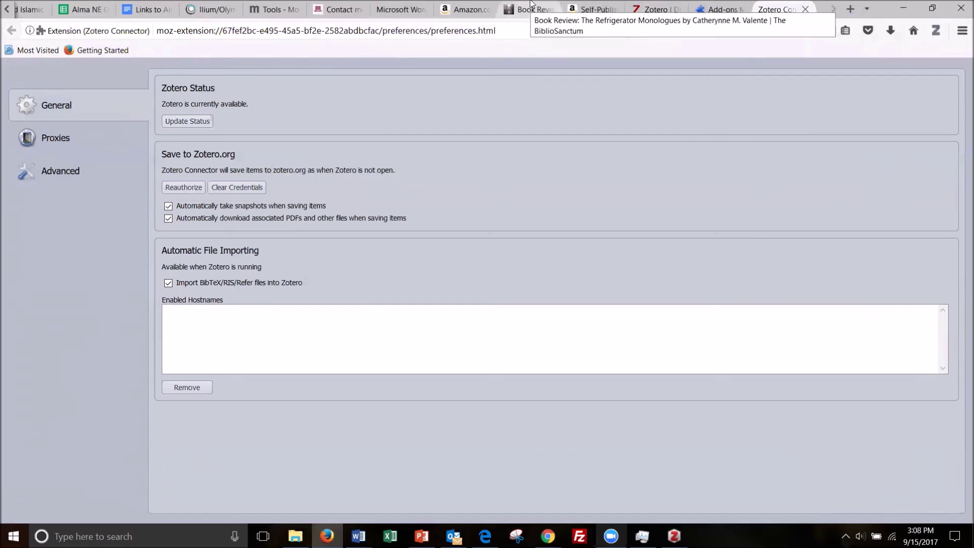
Step: Save the BiblioSanctum 'Book Review: The Refrigerator Monologues' post with the connector, then view it in Zotero
left_click(531, 8)
scroll(354, 305, "down", 3)
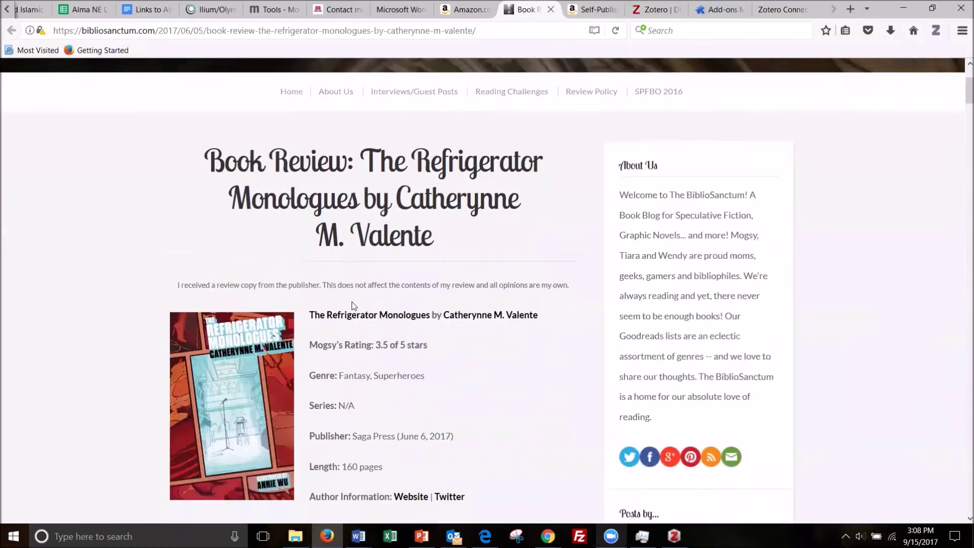
scroll(354, 315, "down", 2)
scroll(354, 301, "up", 1)
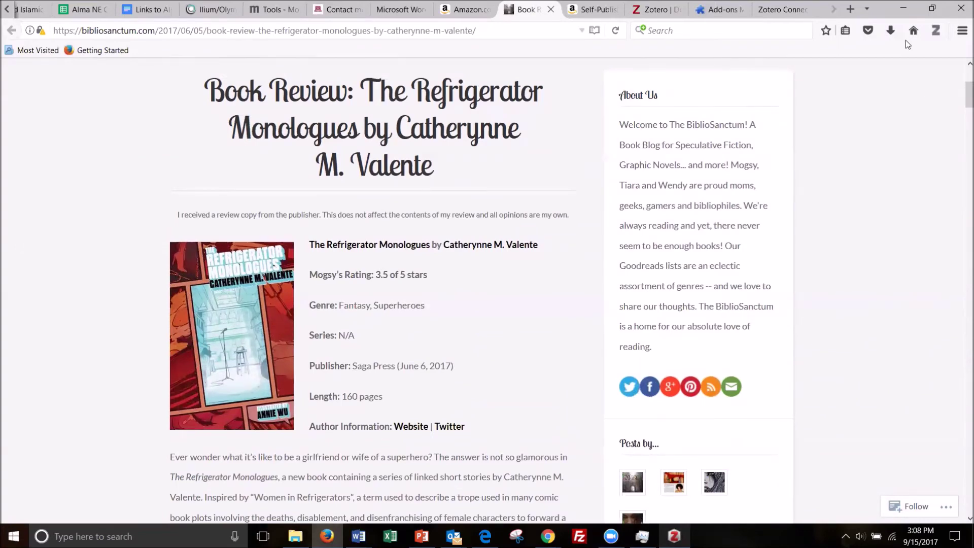
scroll(906, 41, "up", 4)
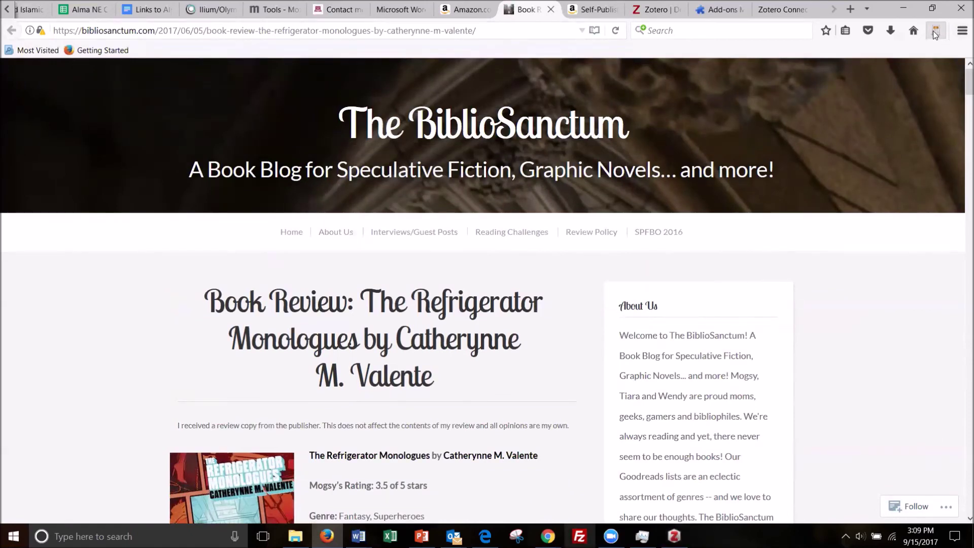
right_click(935, 31)
left_click(935, 32)
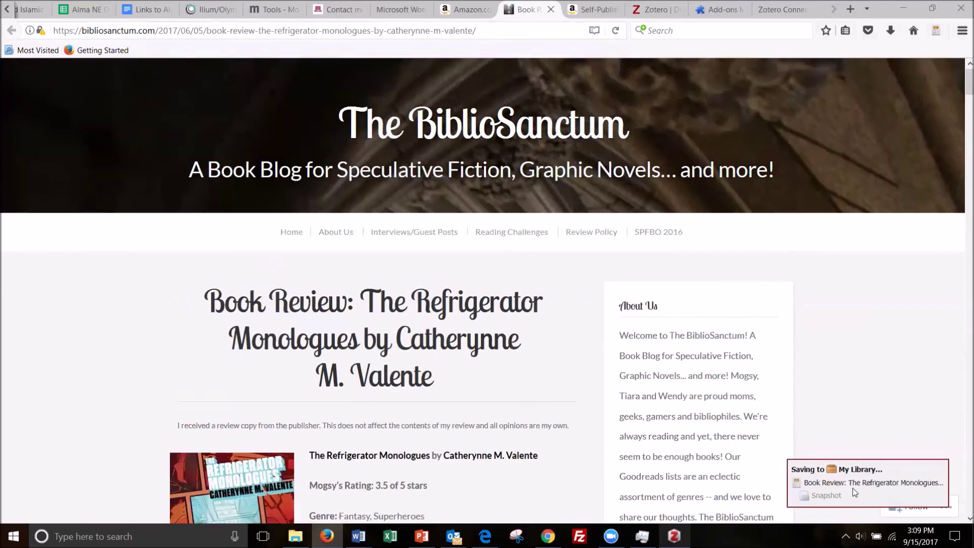
left_click(789, 465)
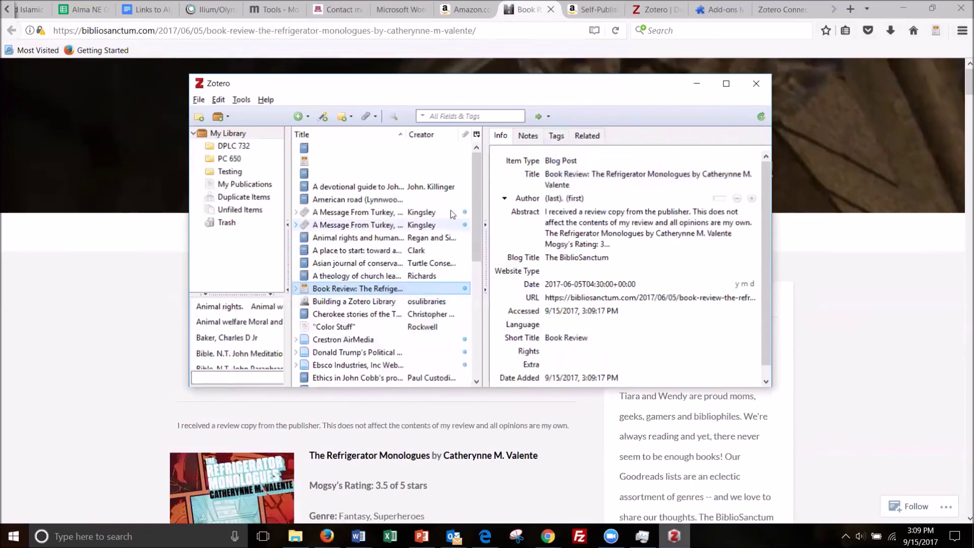
scroll(450, 210, "down", 7)
scroll(421, 358, "up", 7)
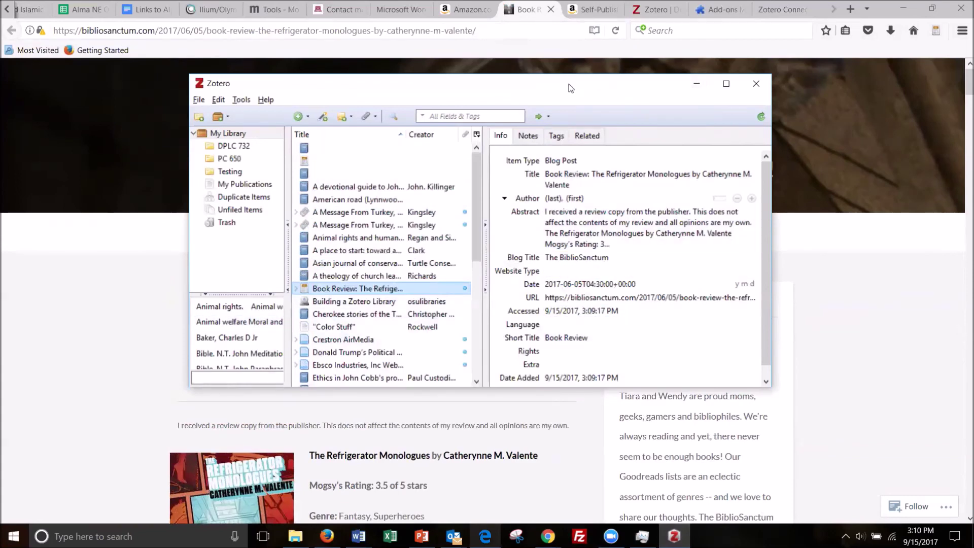
left_click_drag(571, 88, 570, 95)
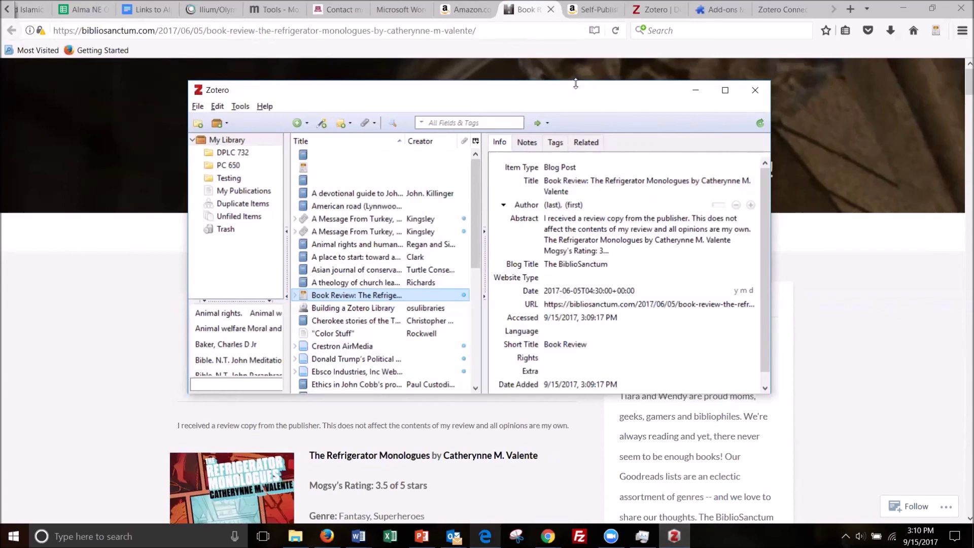
left_click_drag(575, 97, 546, 97)
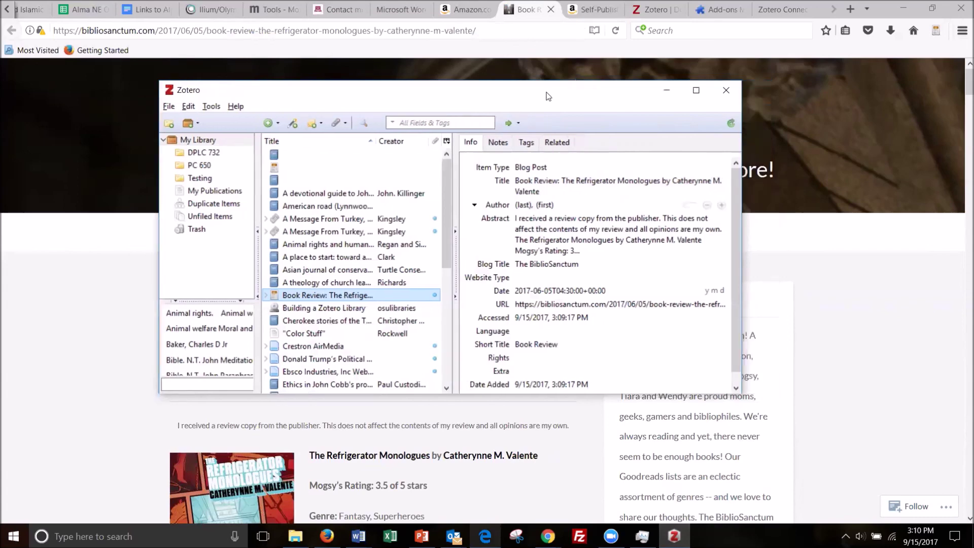